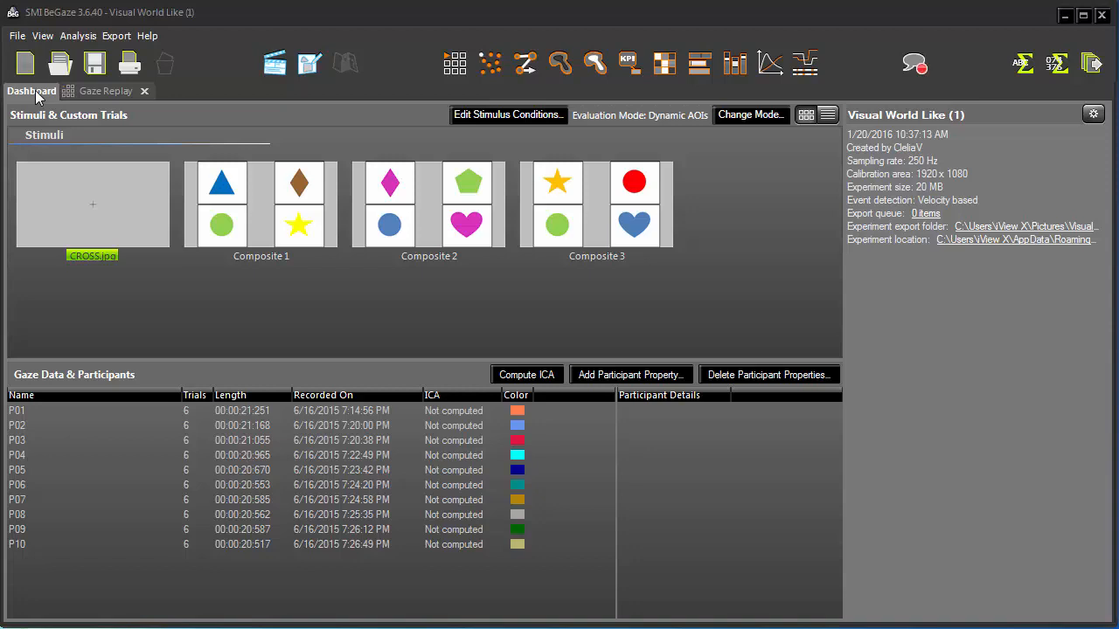
- Open Metrics Export from Gaze Replay and choose the Event Statistics – Single template
left_click(100, 91)
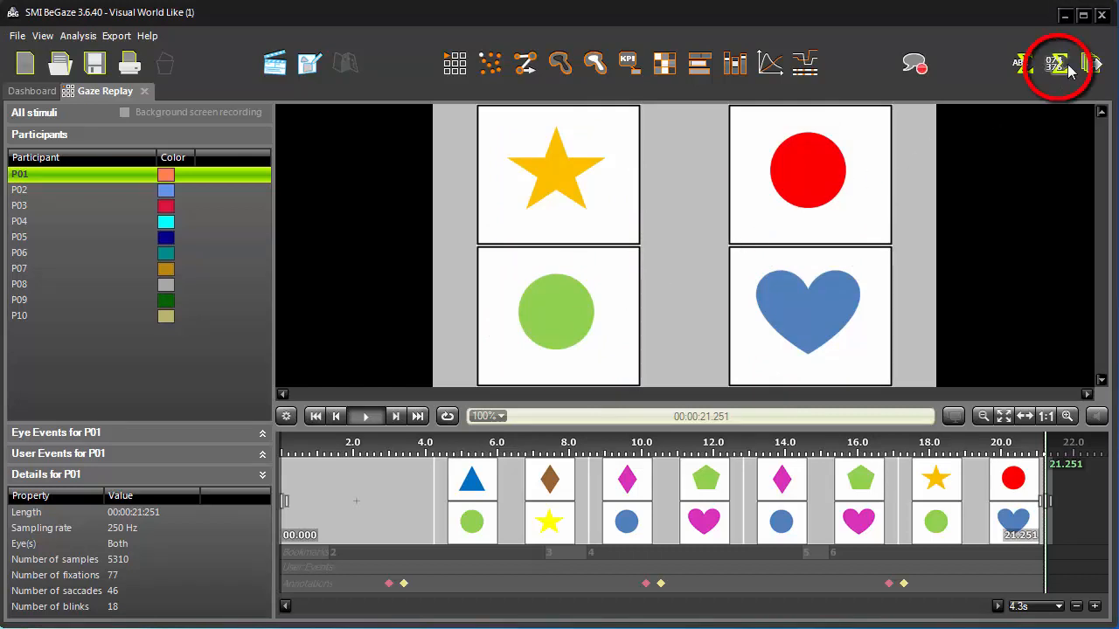
left_click(1058, 65)
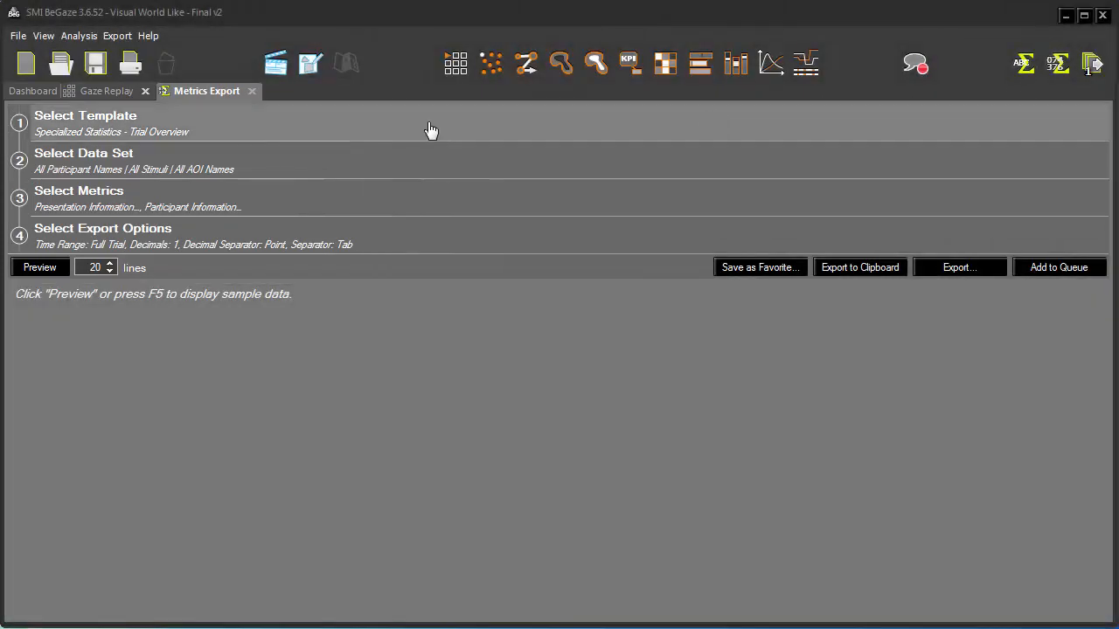
left_click(431, 130)
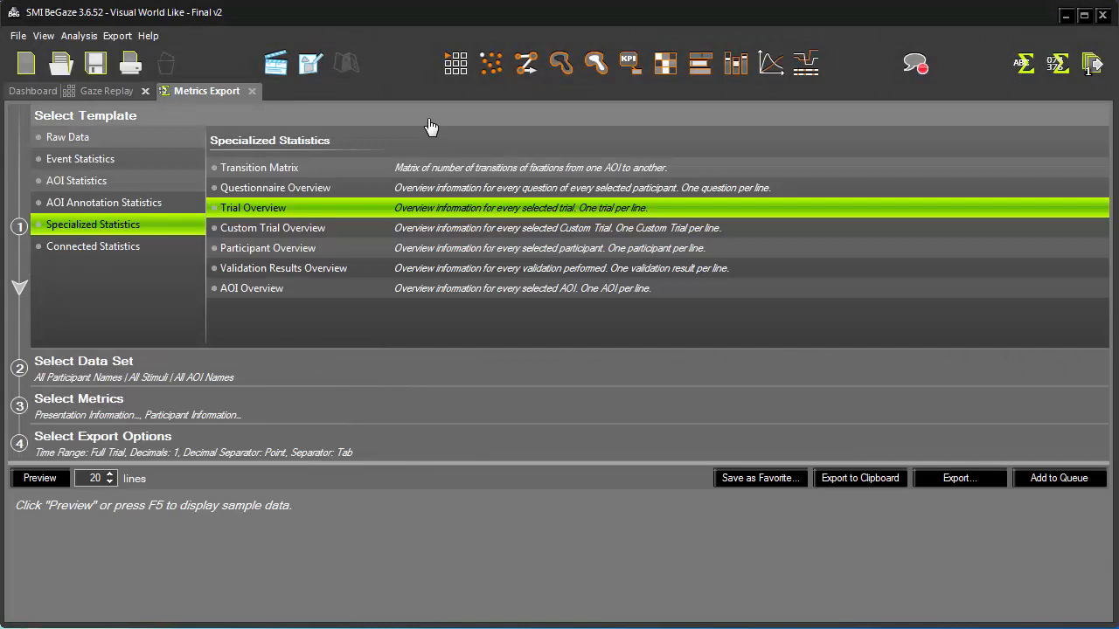
left_click(133, 159)
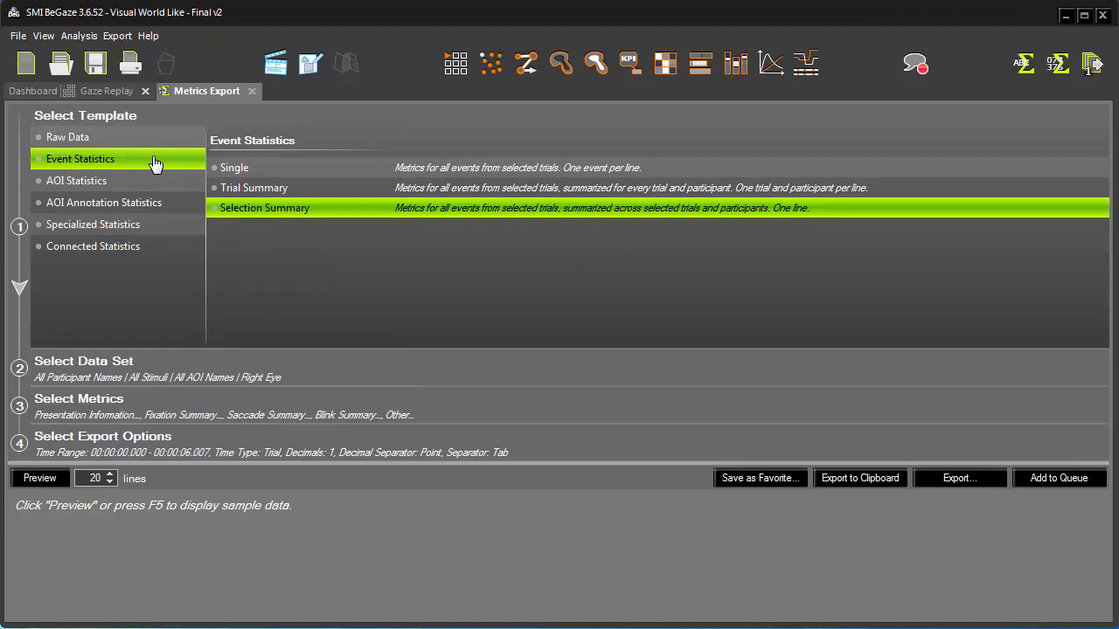
left_click(304, 176)
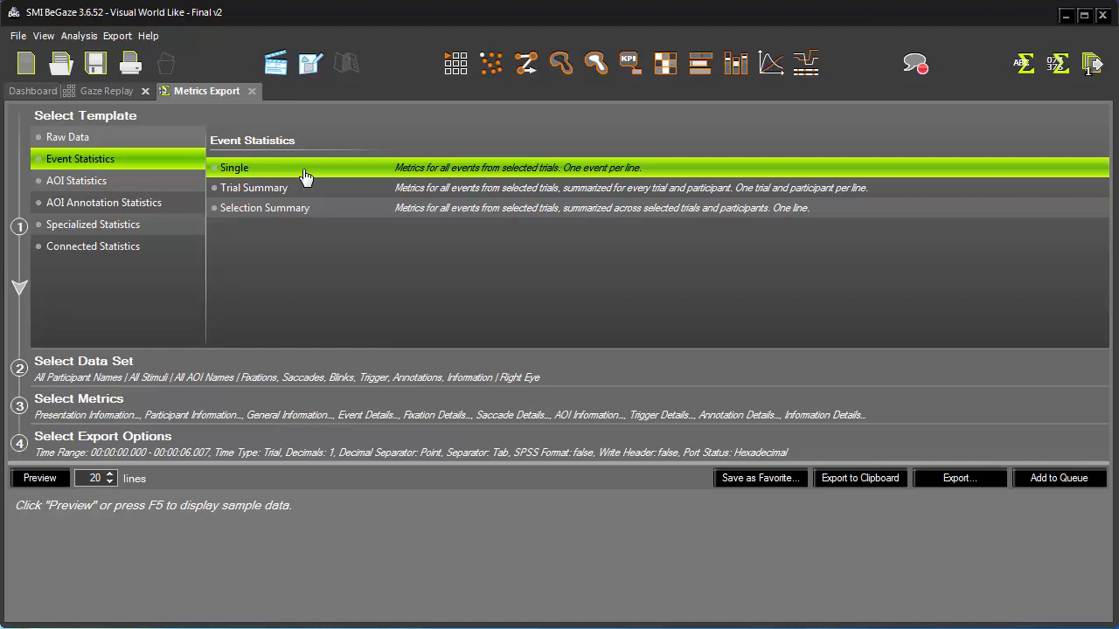
- Open the data set section and inspect the trial filter options by Stimulus Name
left_click(289, 366)
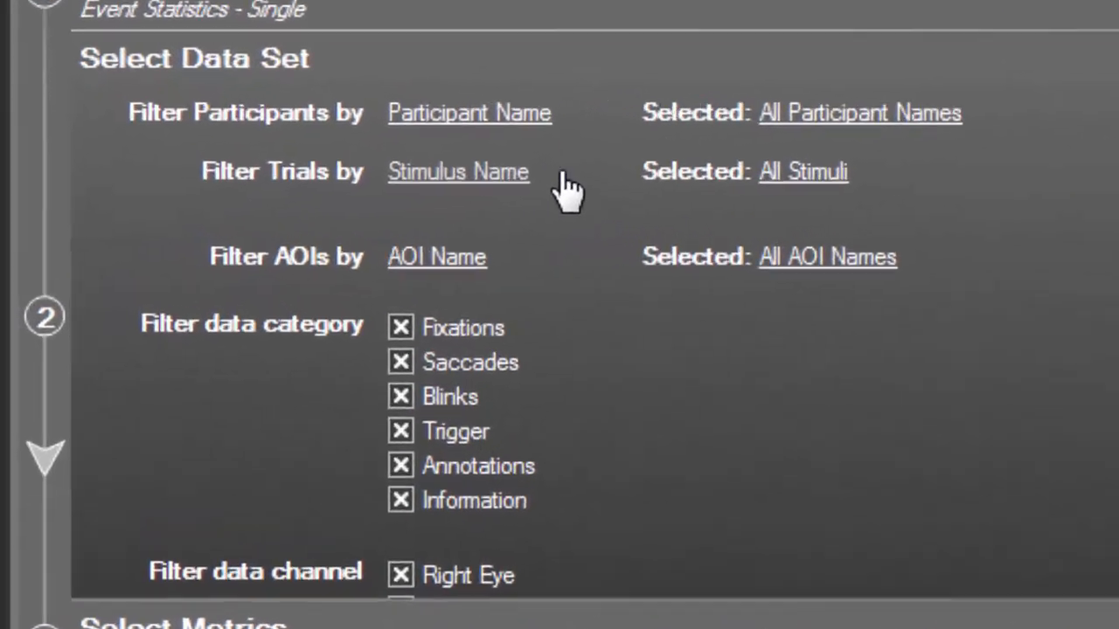
left_click(232, 209)
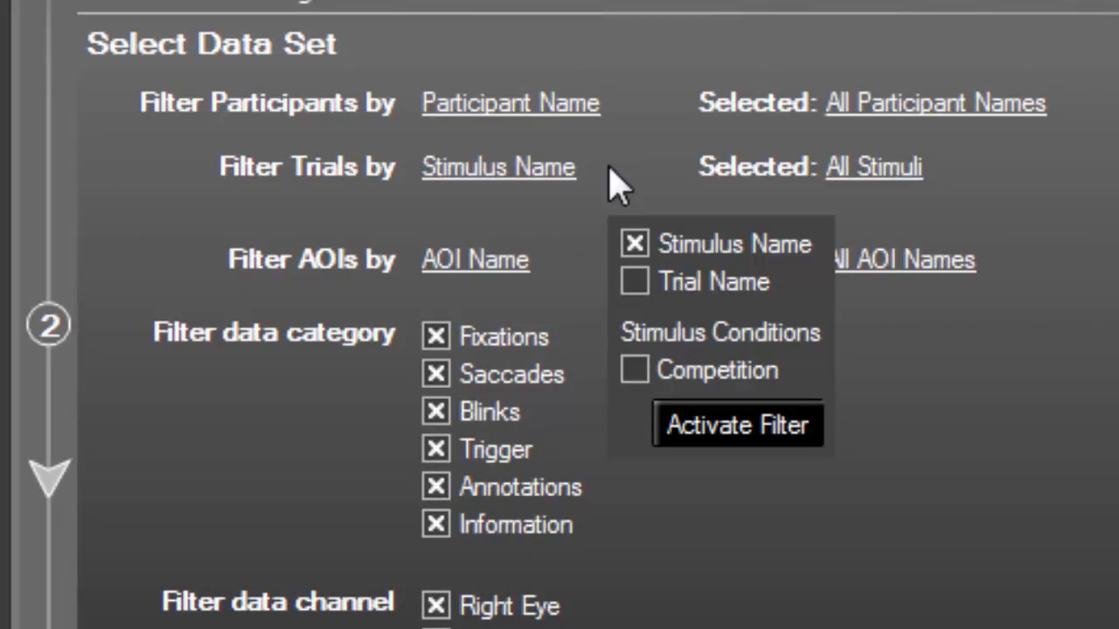
left_click(585, 210)
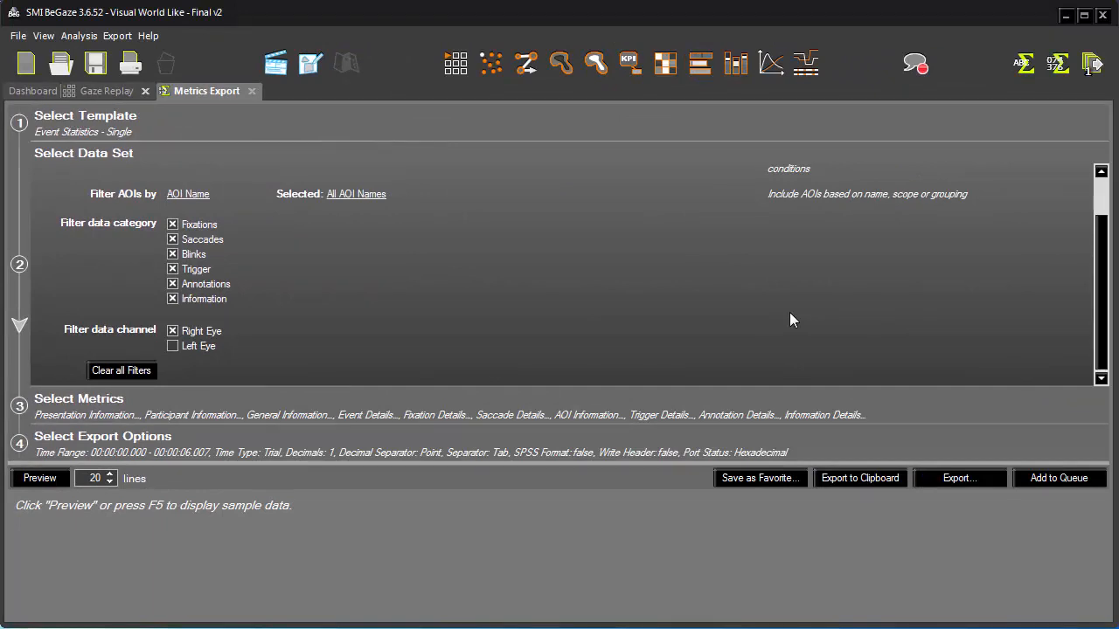
- Exclude the participant Color property from the selected metrics
left_click(547, 402)
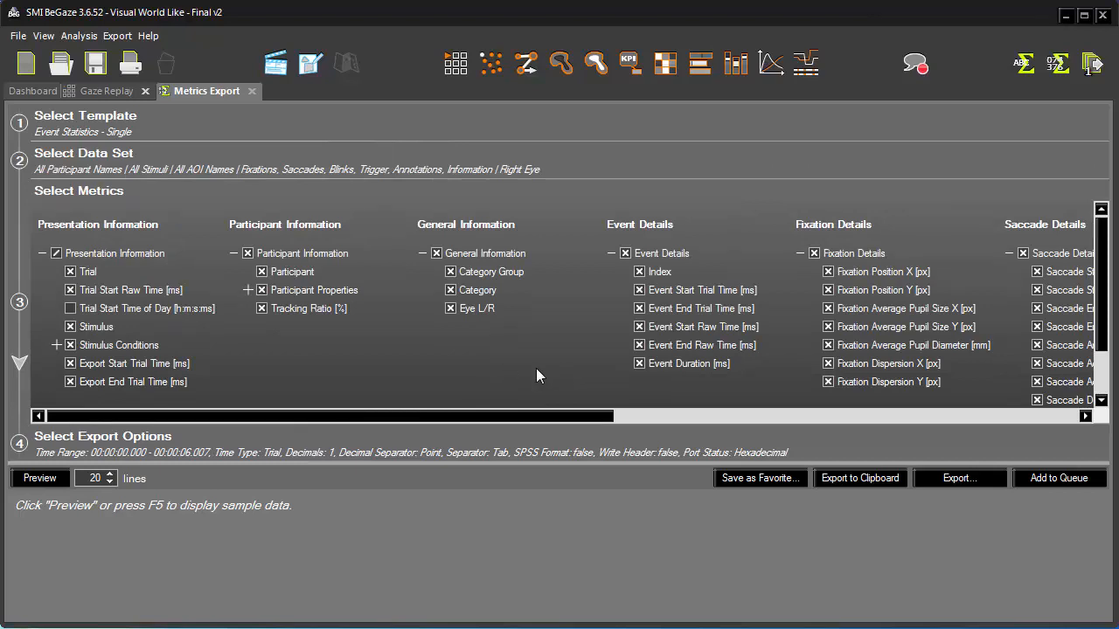
left_click(249, 289)
left_click(276, 310)
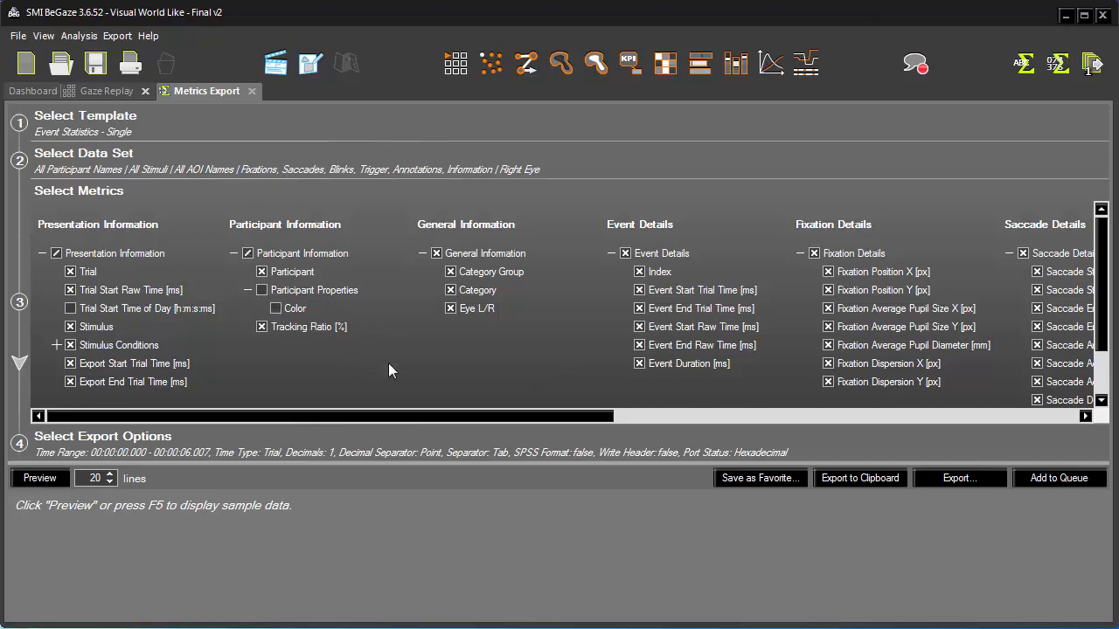
- Set the export time range to Full trial and preview the sample data
left_click(396, 438)
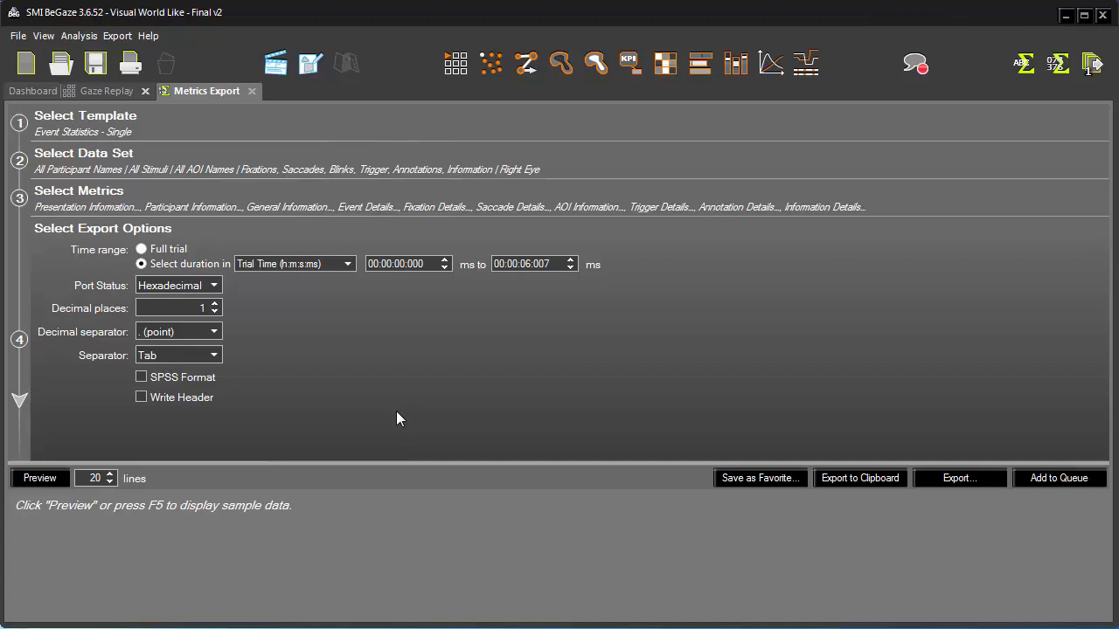
left_click(141, 250)
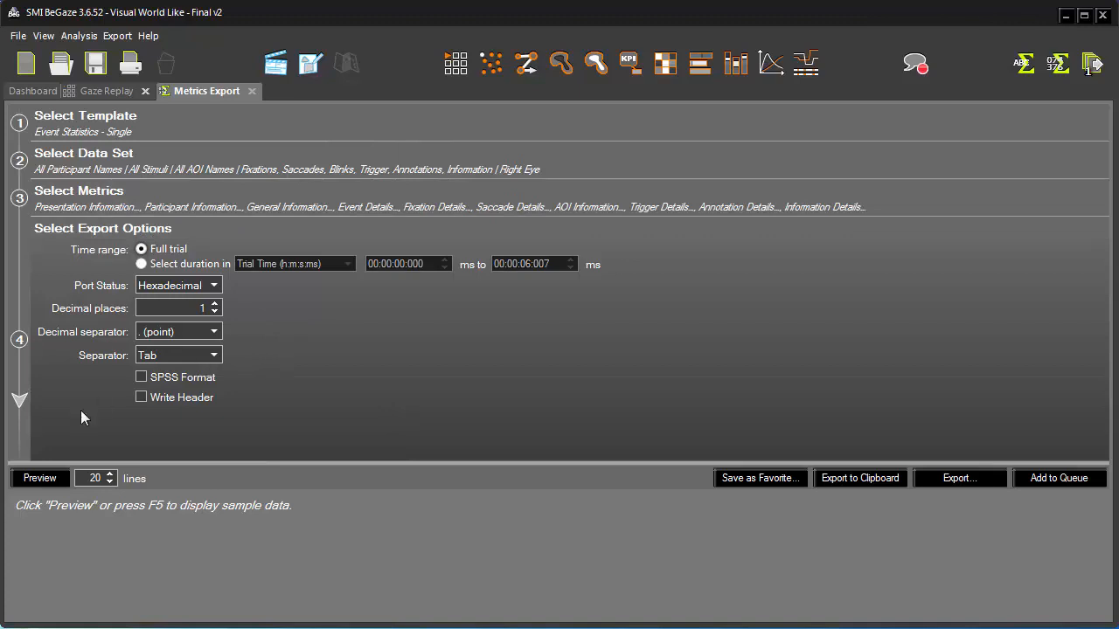
left_click(41, 479)
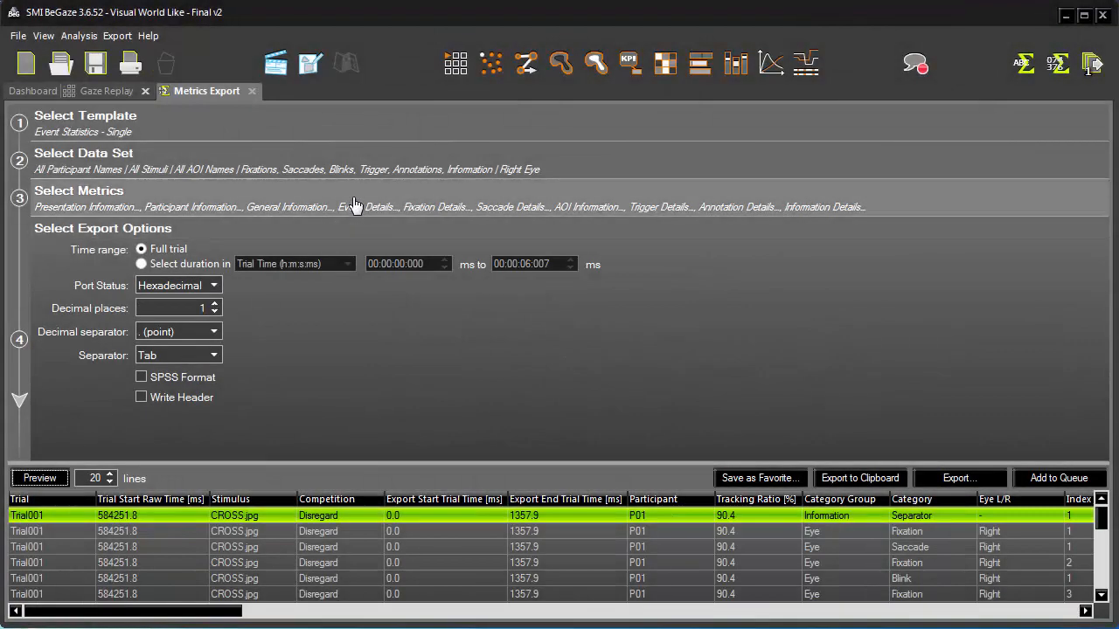
- Remove the Tracking Ratio [%] metric and preview the sample data again
left_click(354, 203)
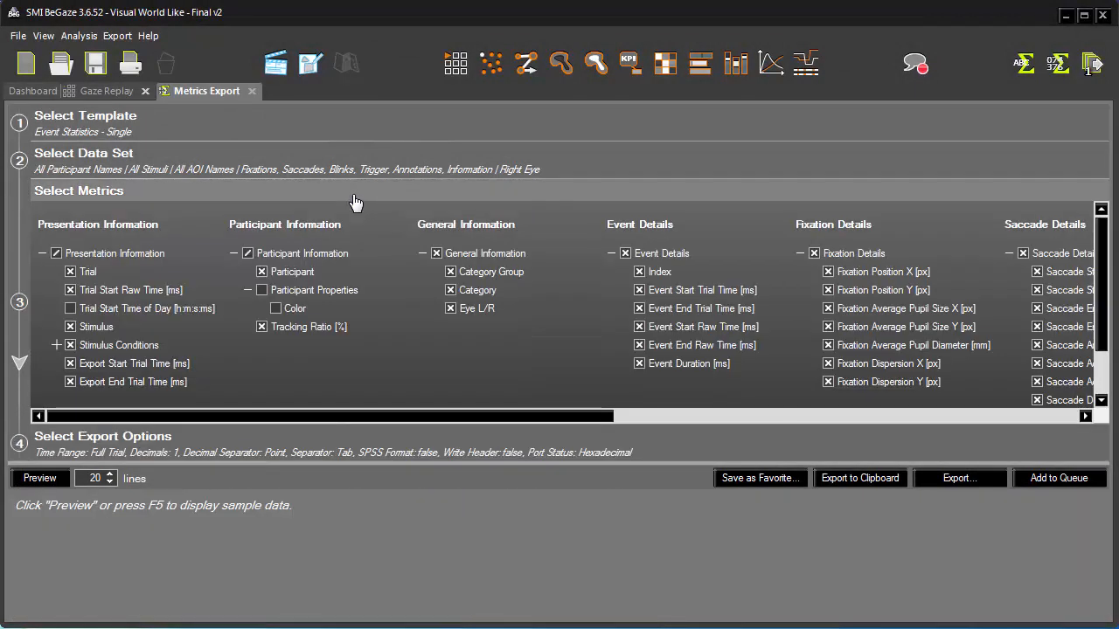
left_click(261, 327)
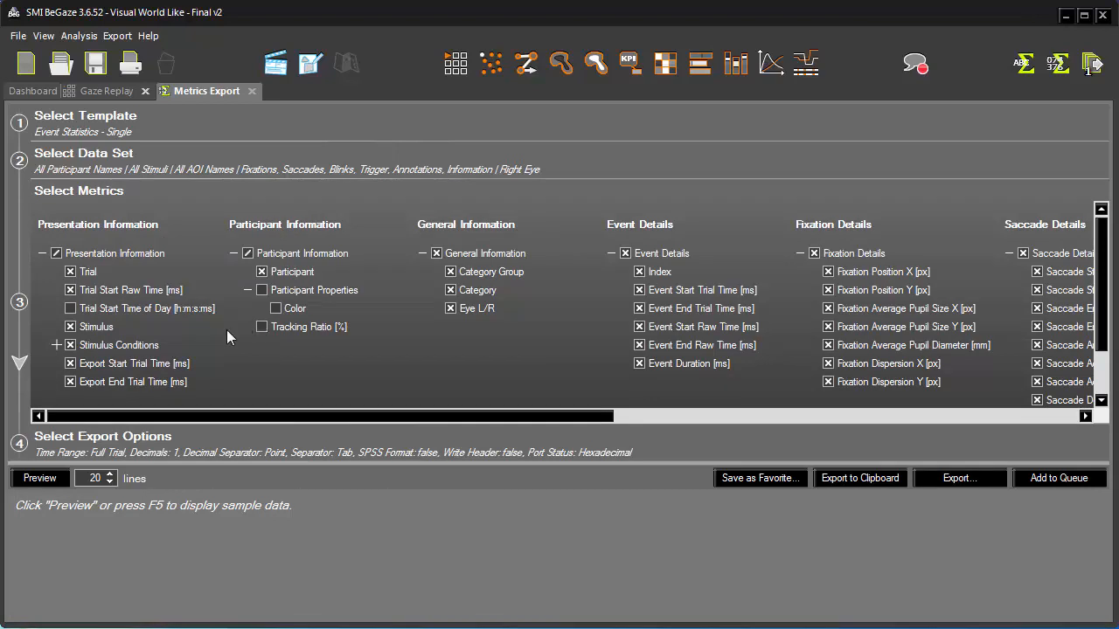
left_click(44, 480)
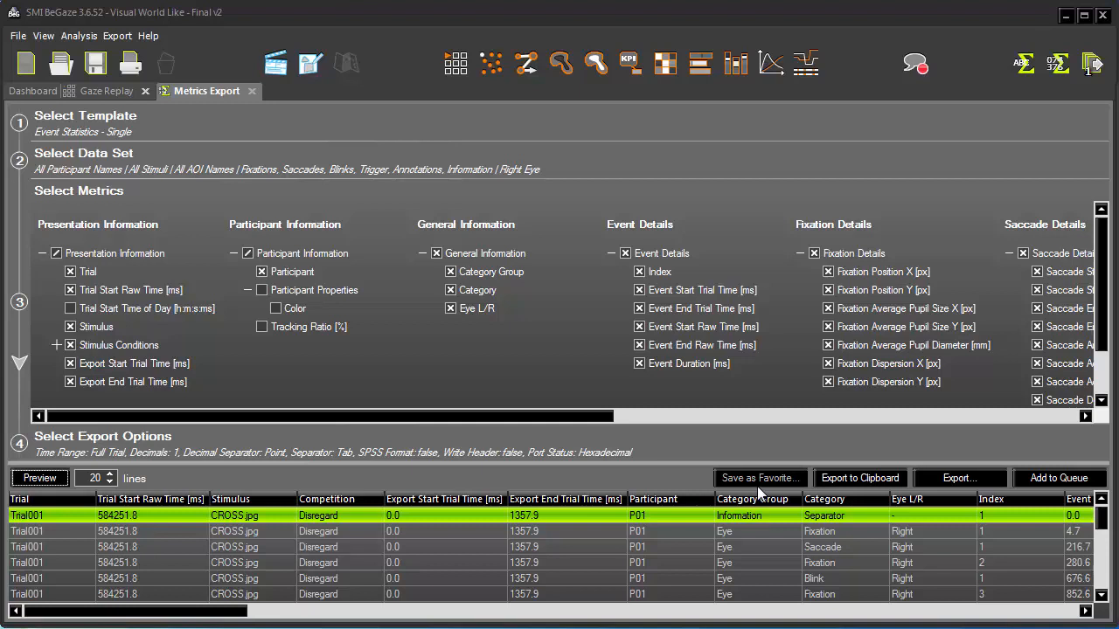
- Switch the export template to Raw Data
left_click(252, 124)
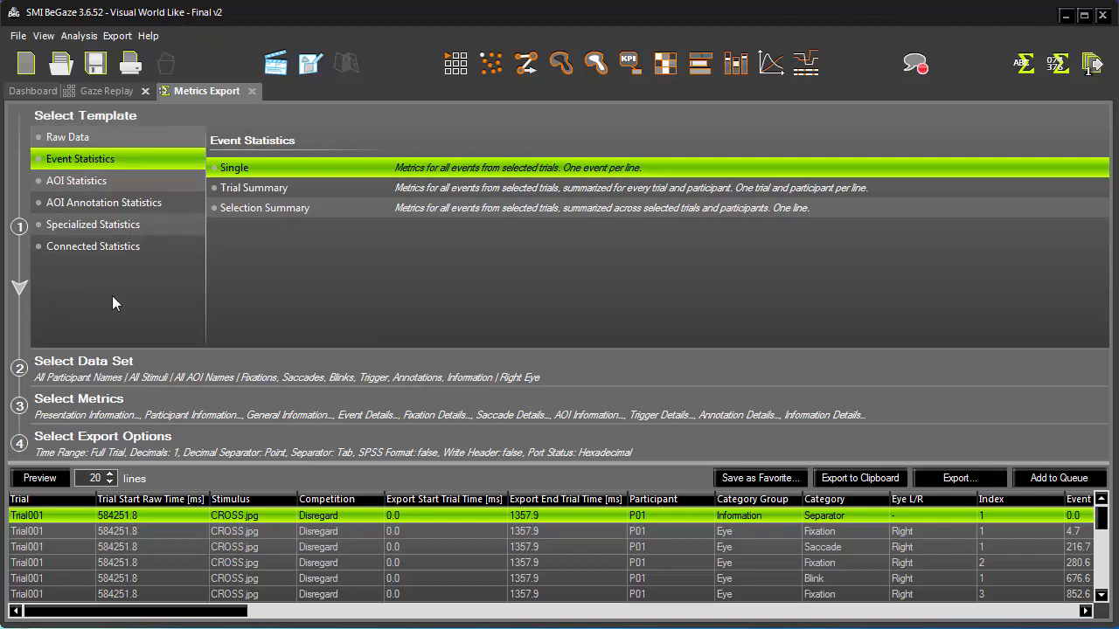
left_click(164, 253)
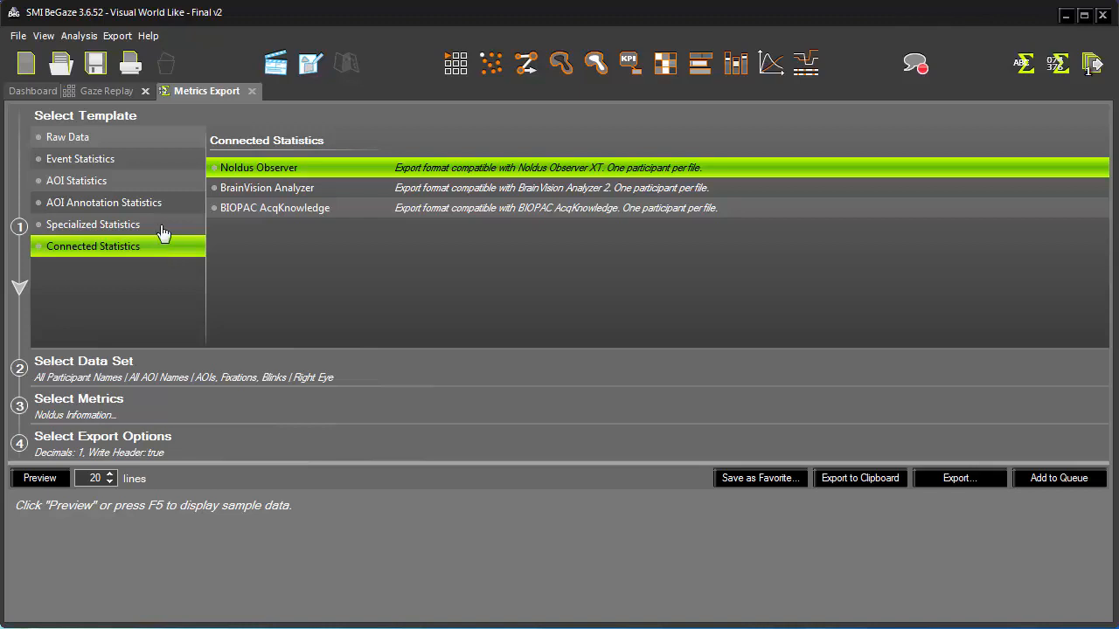
left_click(159, 144)
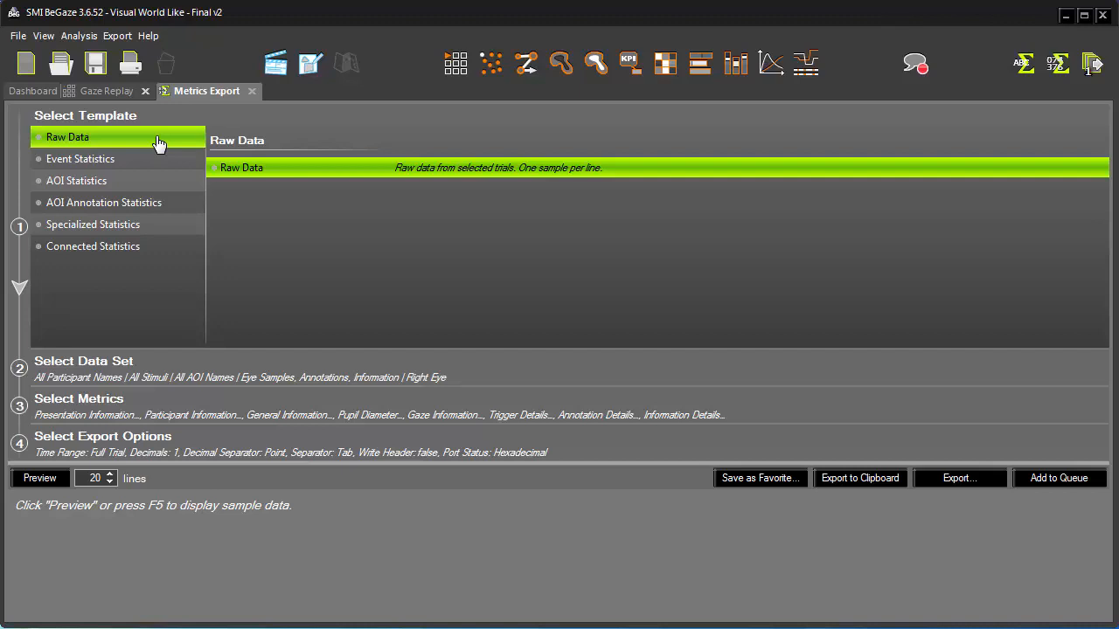
- Filter trials by the Competition stimulus condition instead of stimulus name
left_click(464, 369)
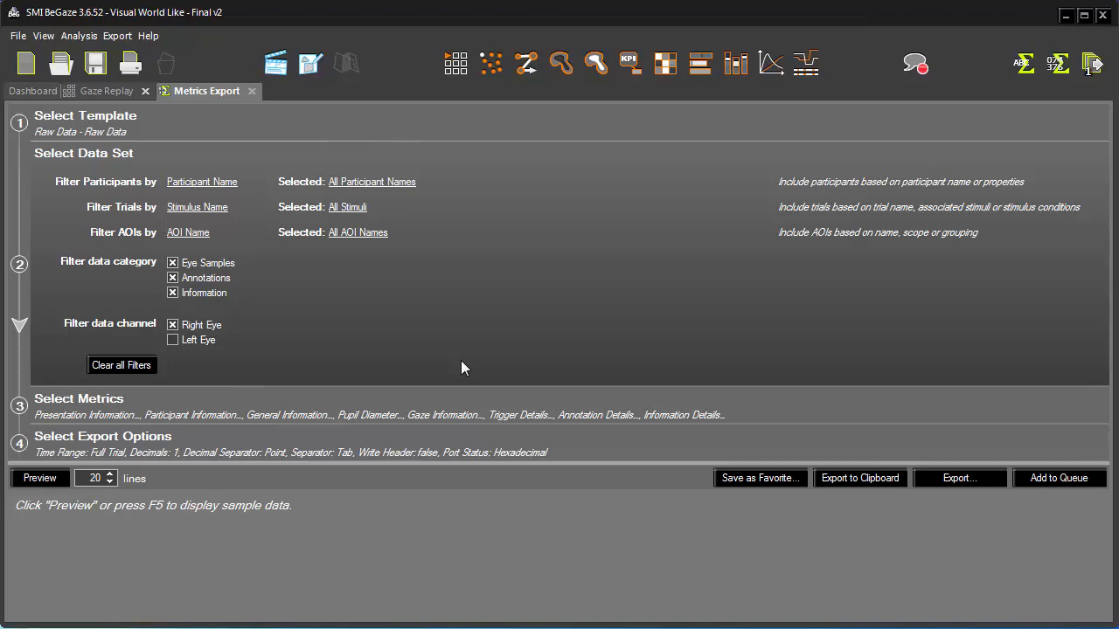
left_click(234, 183)
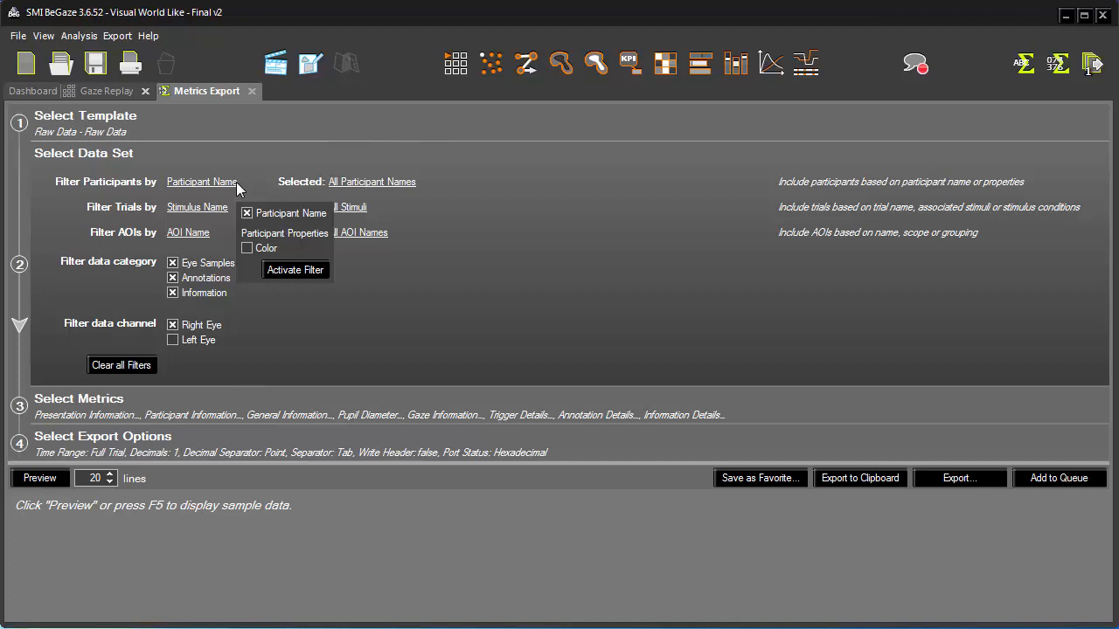
left_click(290, 305)
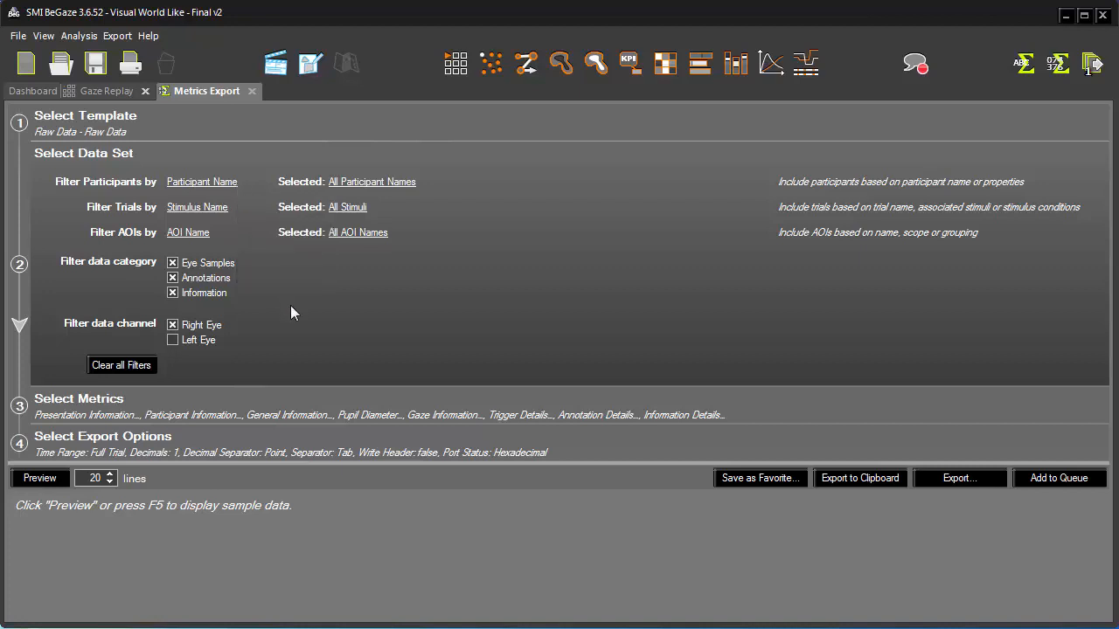
left_click(223, 208)
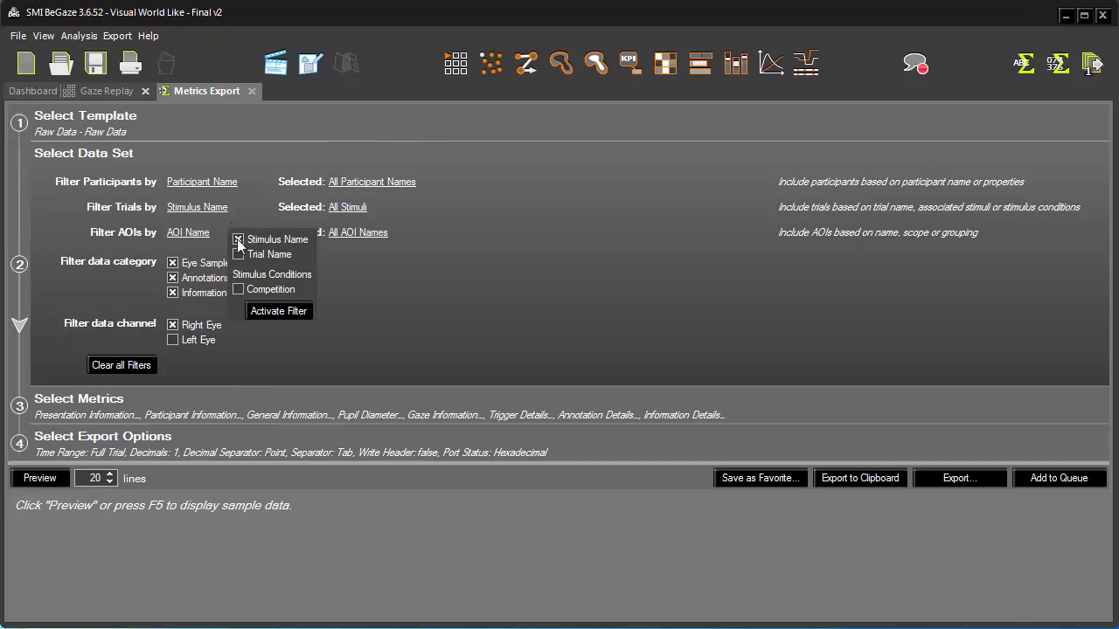
left_click(236, 290)
left_click(280, 312)
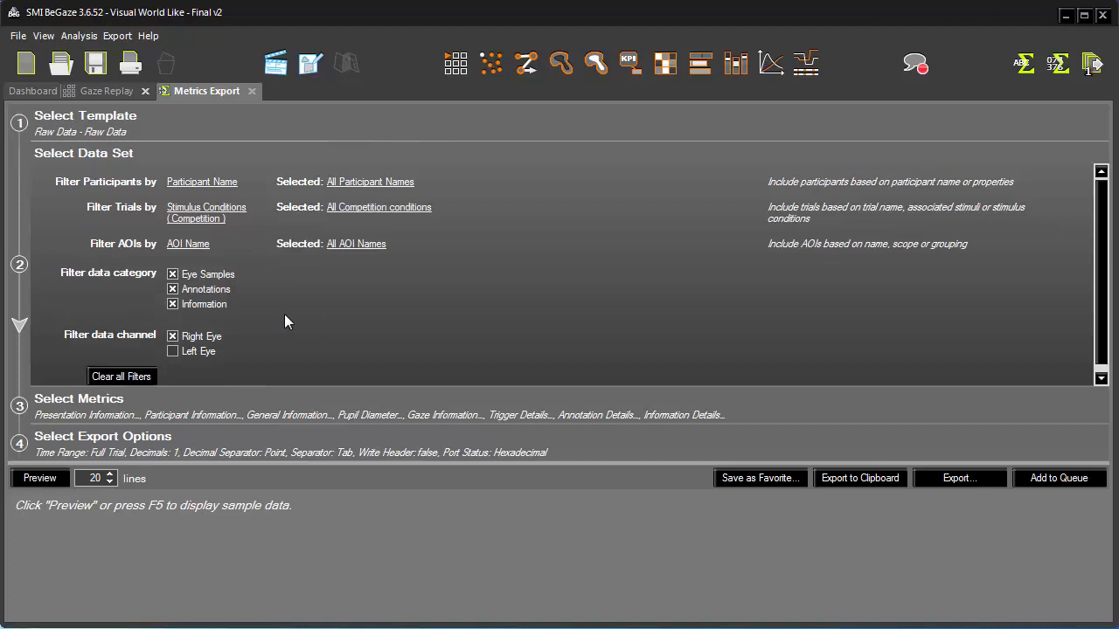
- Restrict the Competition condition filter to Shape only
left_click(426, 208)
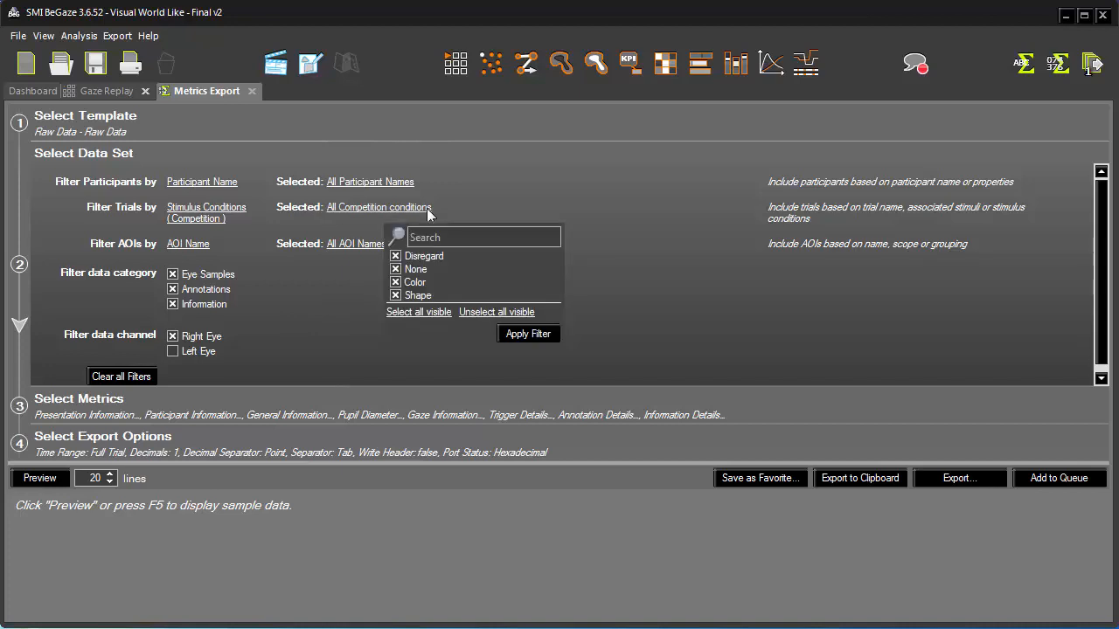
left_click(477, 313)
left_click(524, 334)
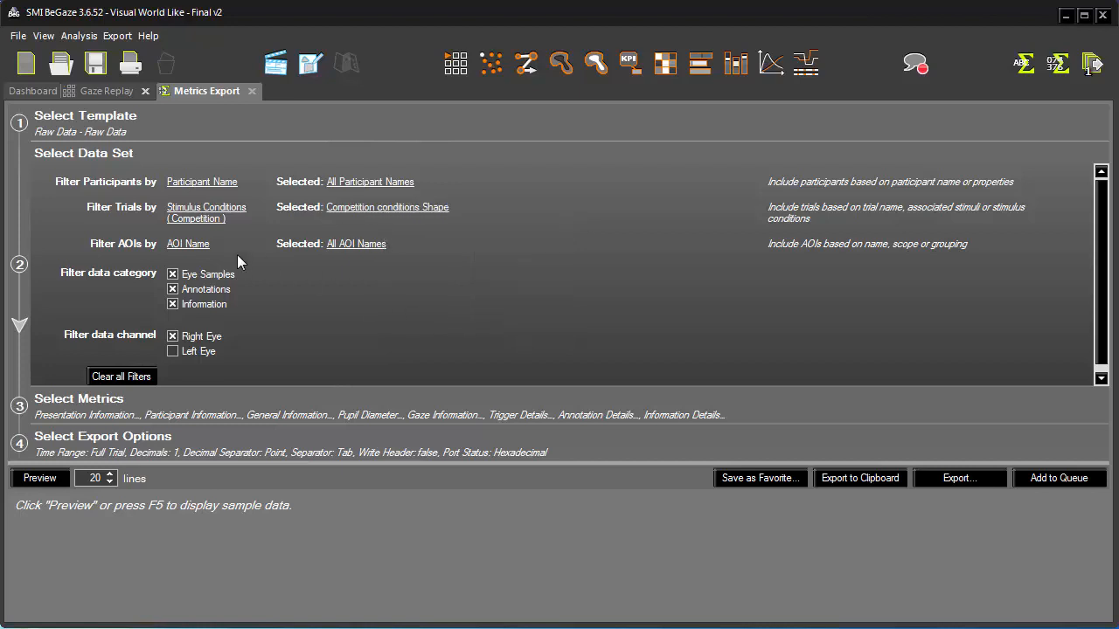
- Filter AOIs to only those named target by searching for target and selecting all matches
left_click(202, 247)
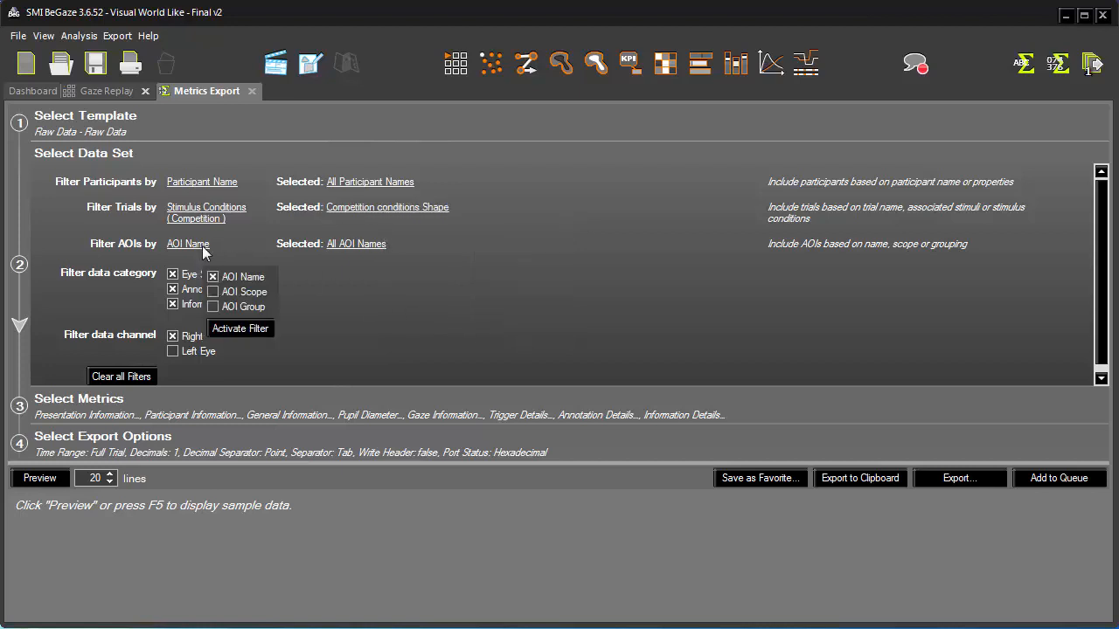
left_click(365, 244)
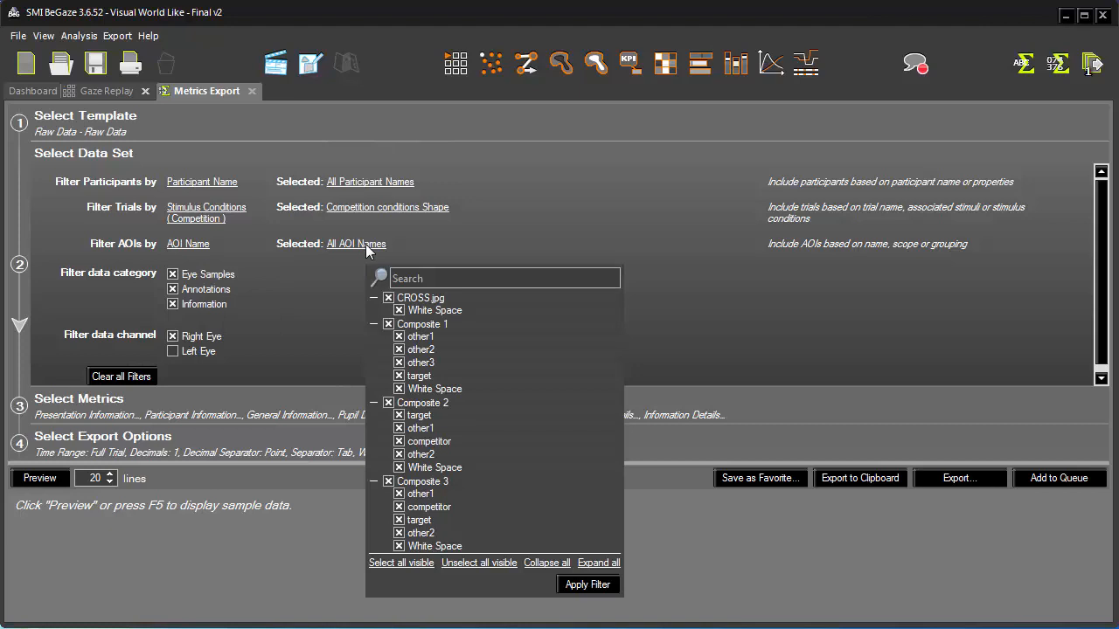
left_click(470, 563)
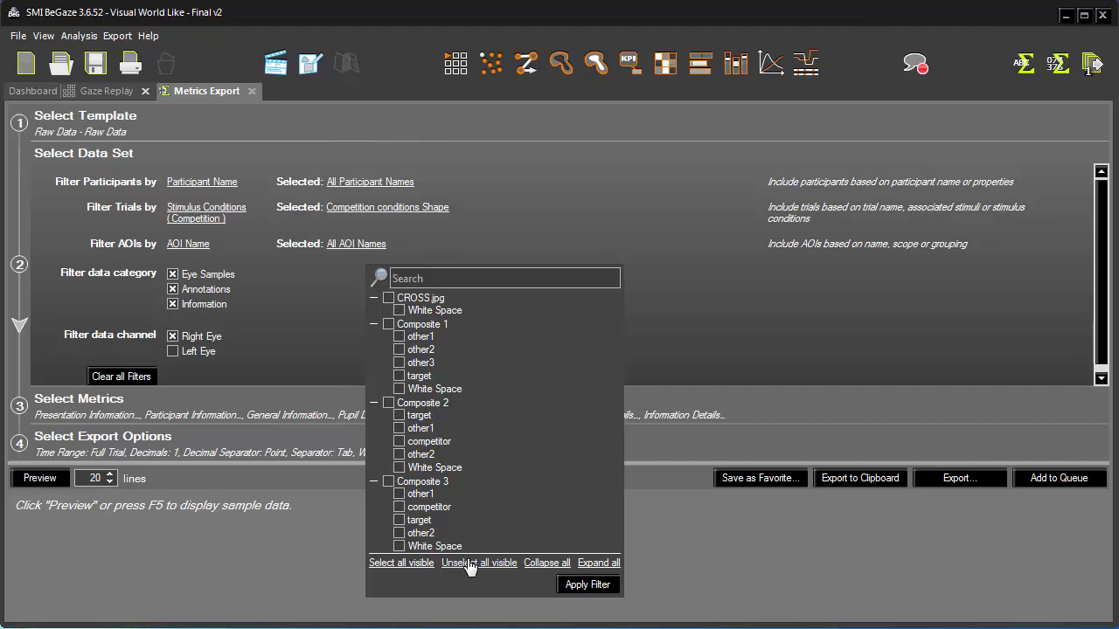
left_click(462, 279)
type("target")
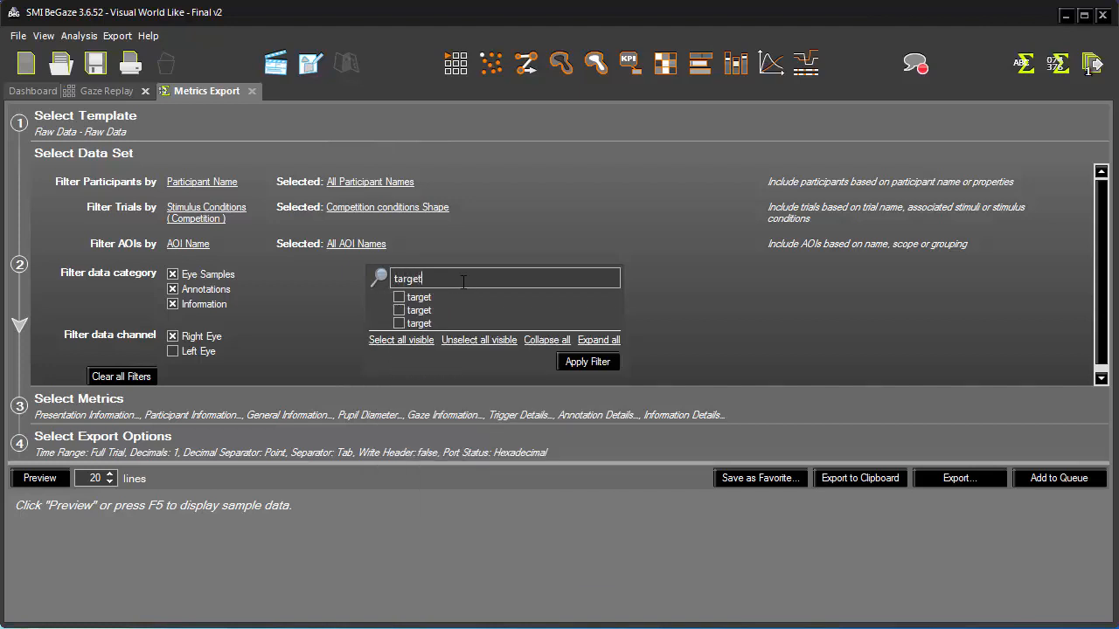
left_click(409, 343)
left_click(596, 363)
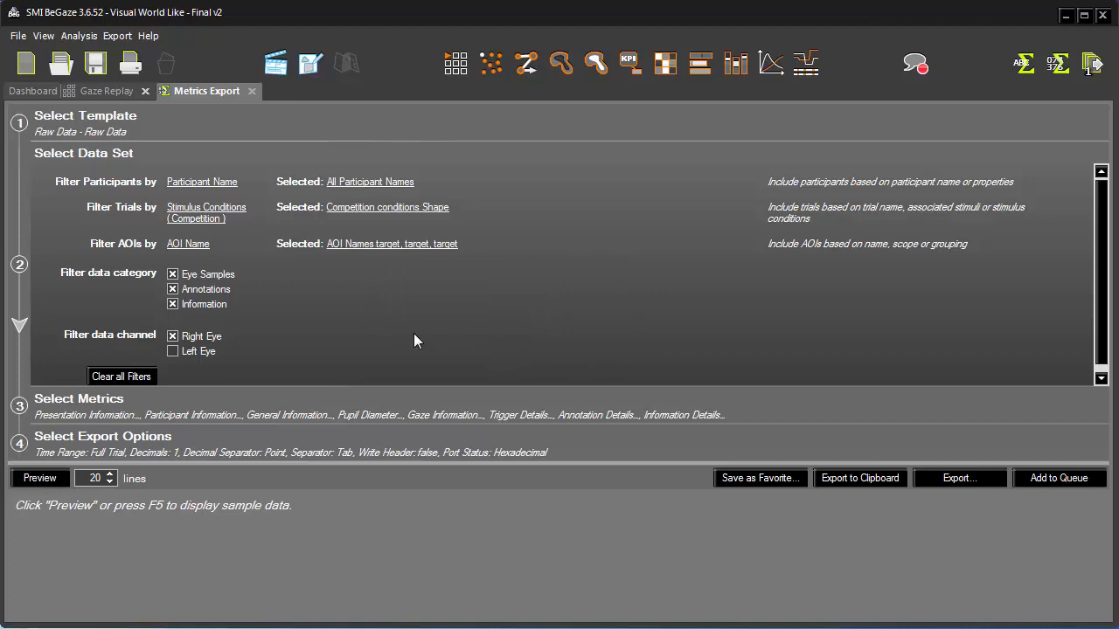
- Add the Position Information metrics and preview the raw data export
left_click(450, 405)
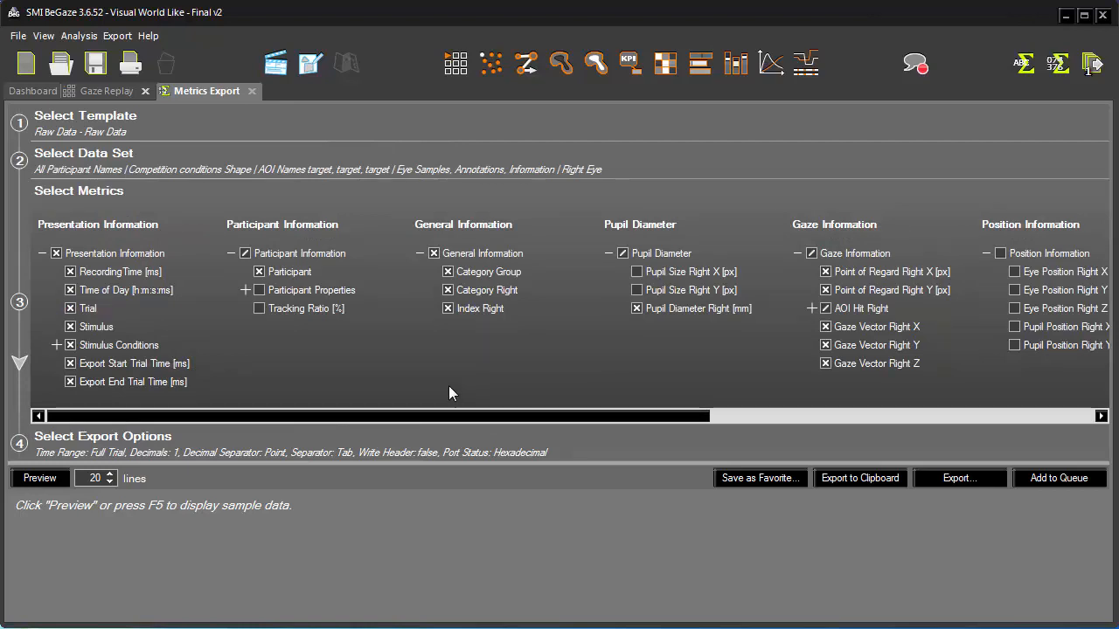
left_click(1001, 254)
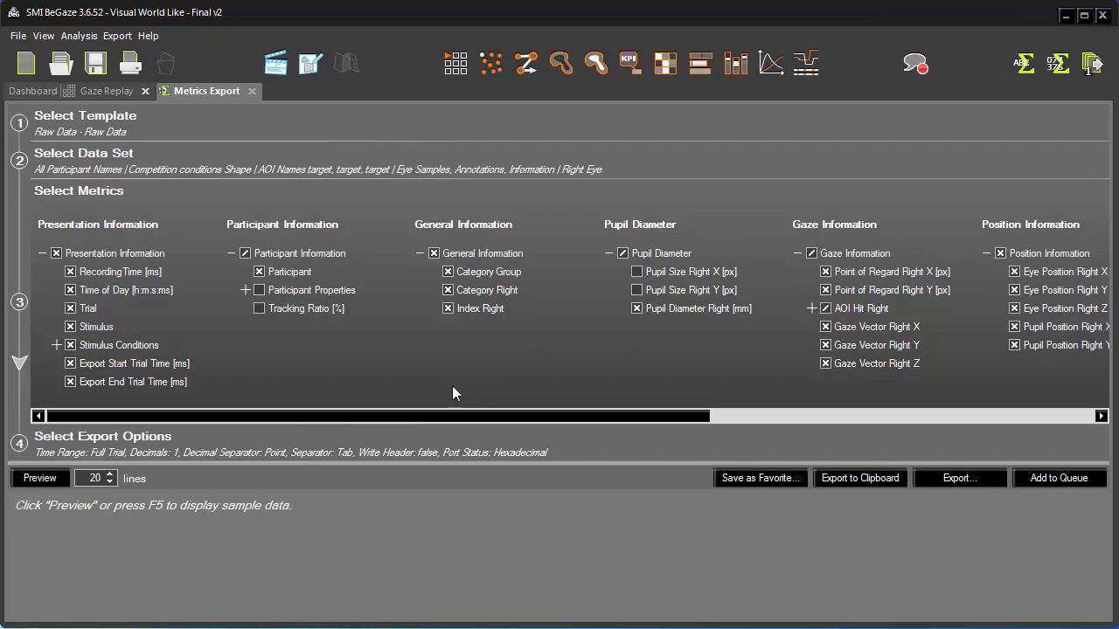
left_click(584, 446)
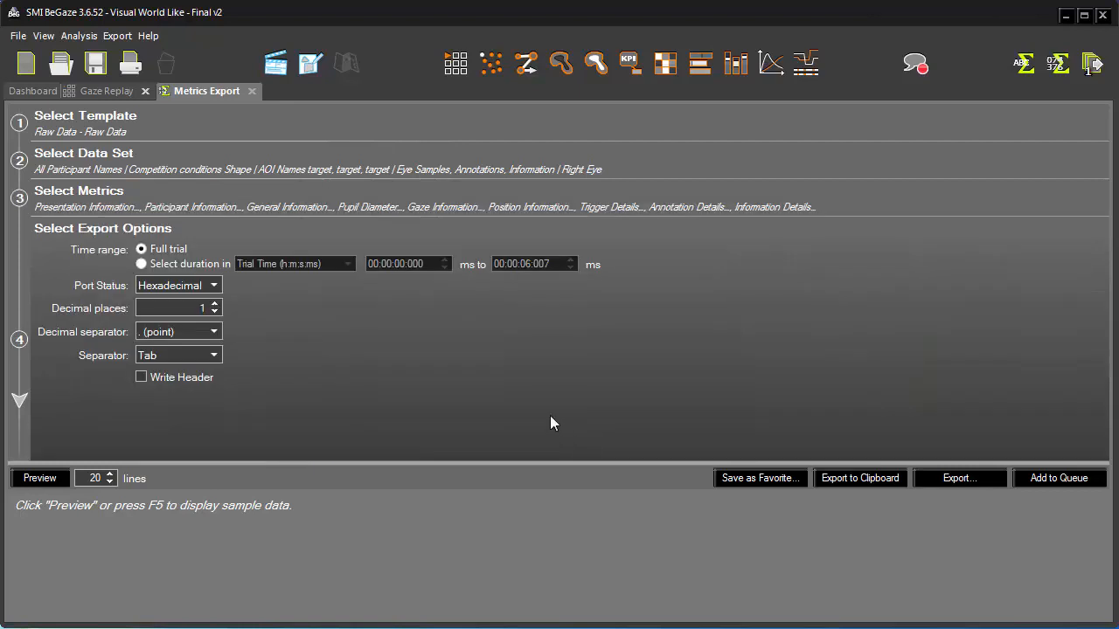
left_click(31, 478)
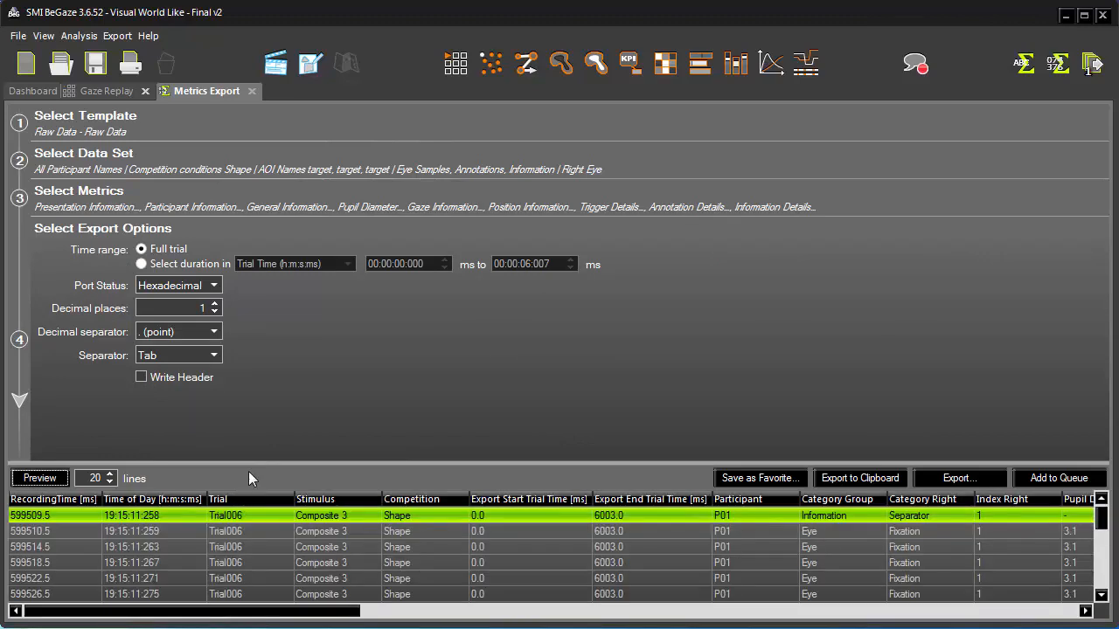
- Save the current raw data export setup as a favorite template named Raw Data Details Custom
left_click(1056, 479)
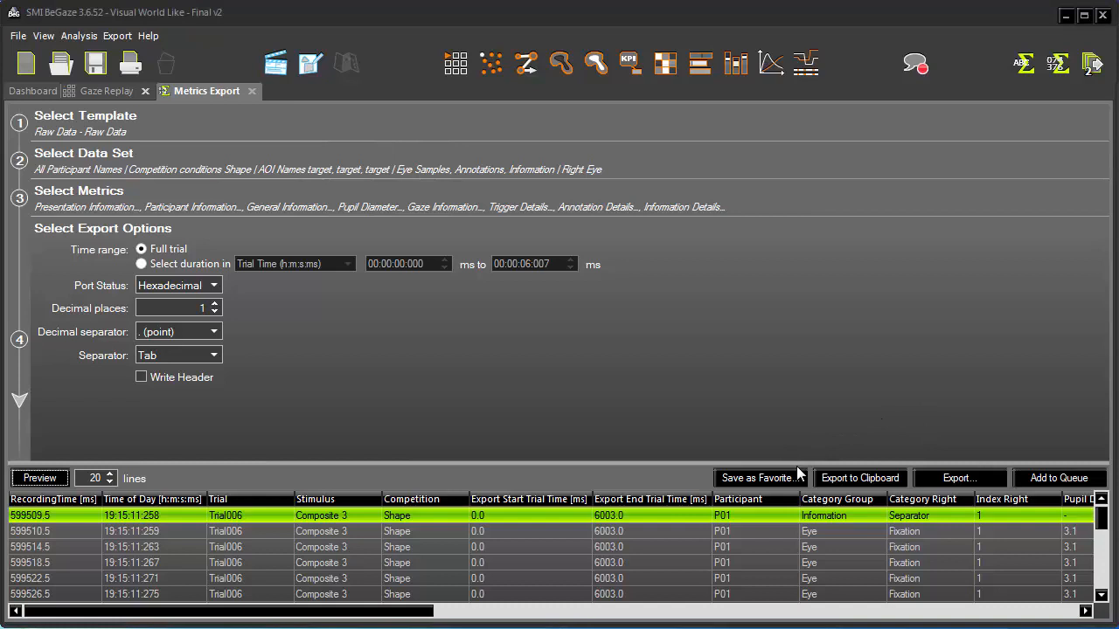
left_click(757, 478)
key("End")
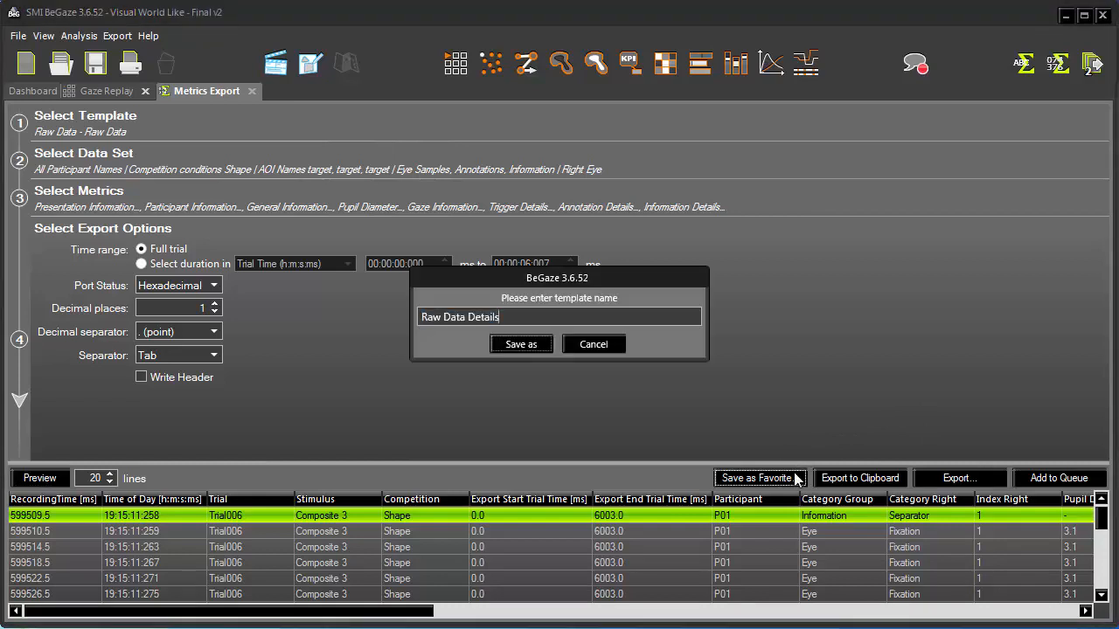
type("Custom")
key("Return")
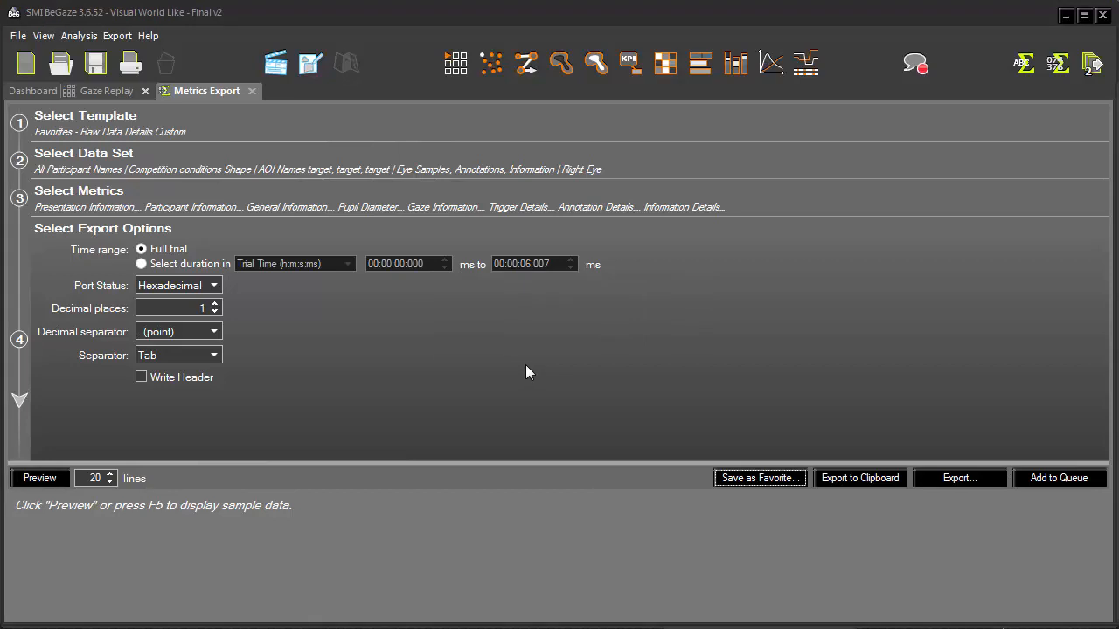
- Switch to the Event Statistics Single template and open its data set filter settings
left_click(418, 137)
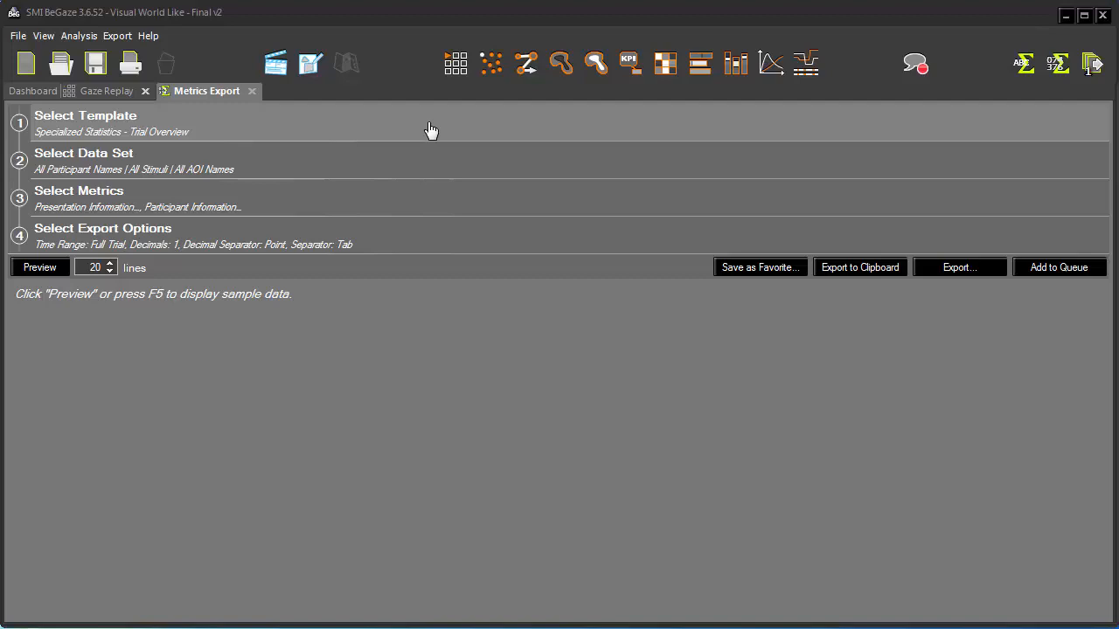
left_click(430, 130)
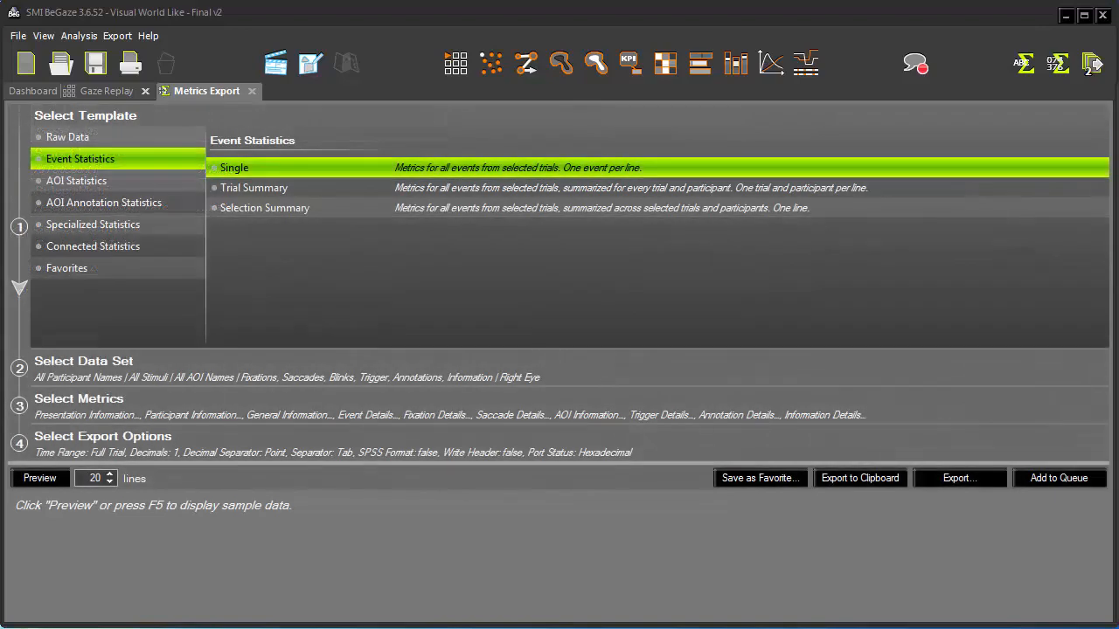
left_click(289, 358)
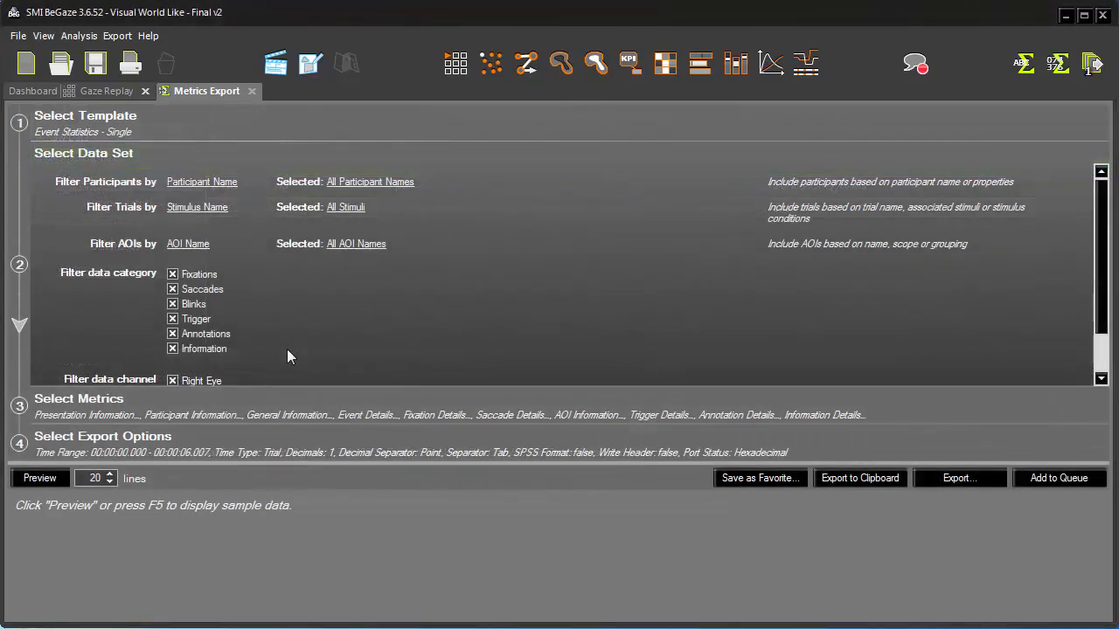